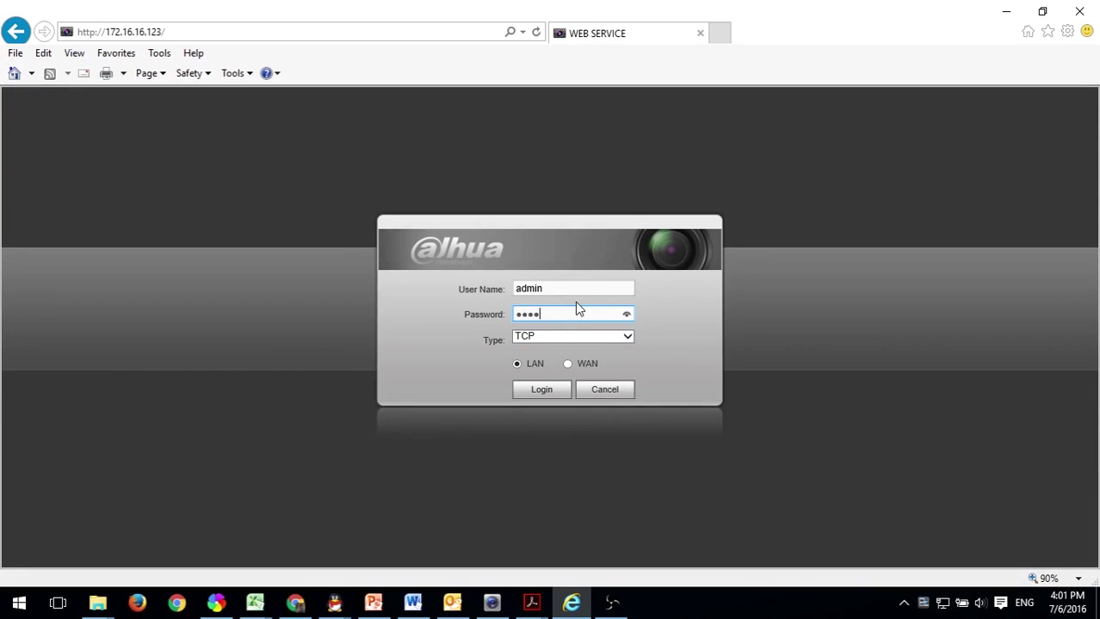
Log in as admin and open the Network Email settings page in Setup.
{"action": "key", "text": "Return"}
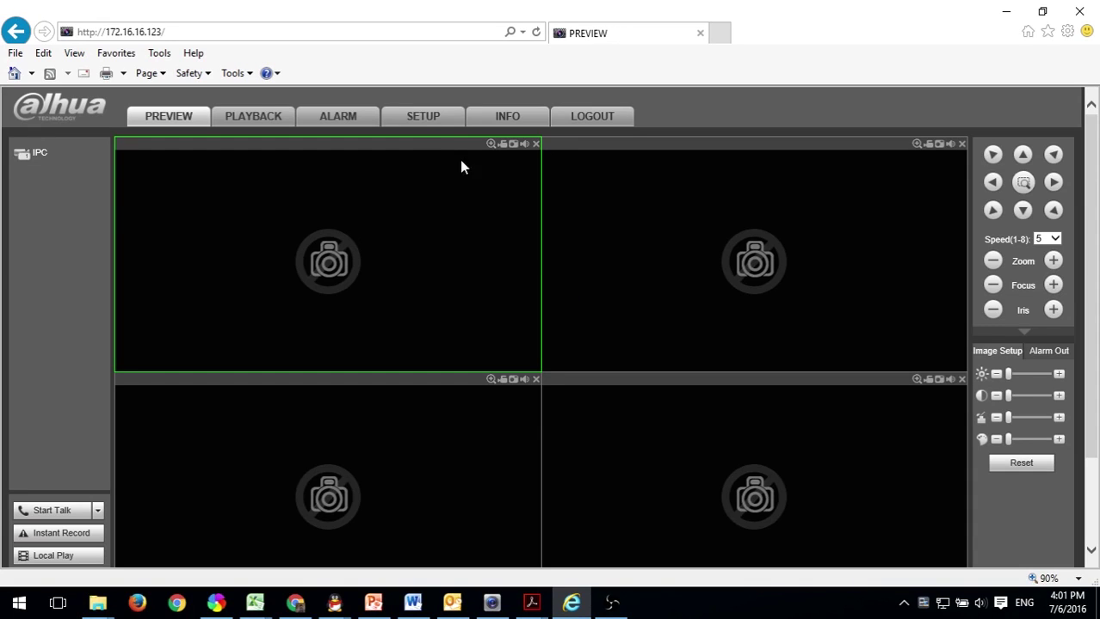
{"action": "left_click", "coordinate": [413, 121]}
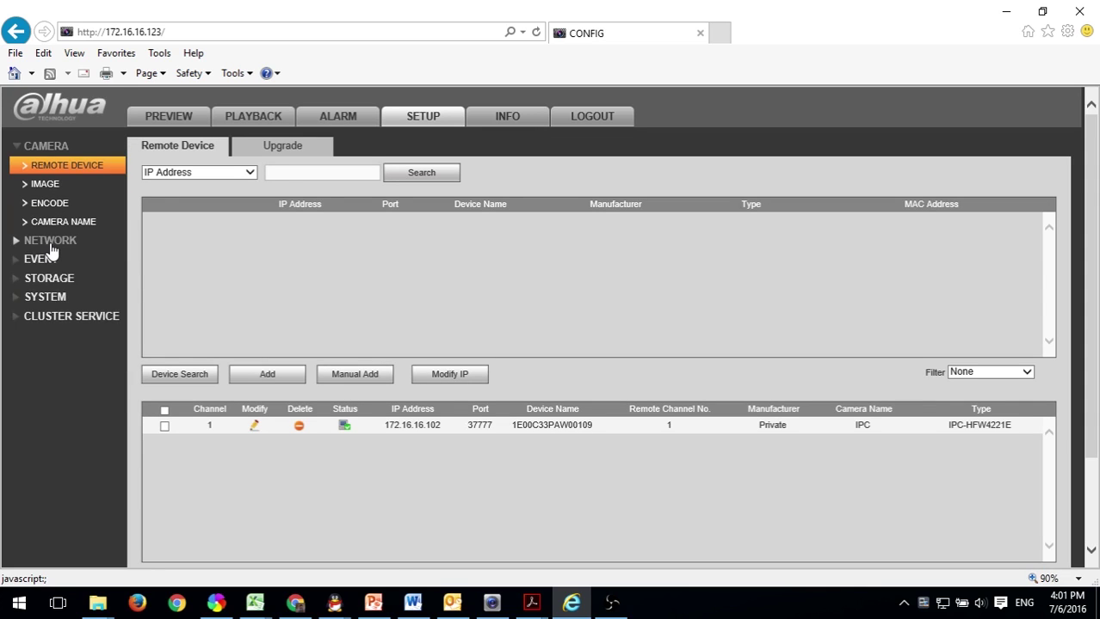
{"action": "left_click", "coordinate": [50, 242]}
{"action": "left_click", "coordinate": [41, 317]}
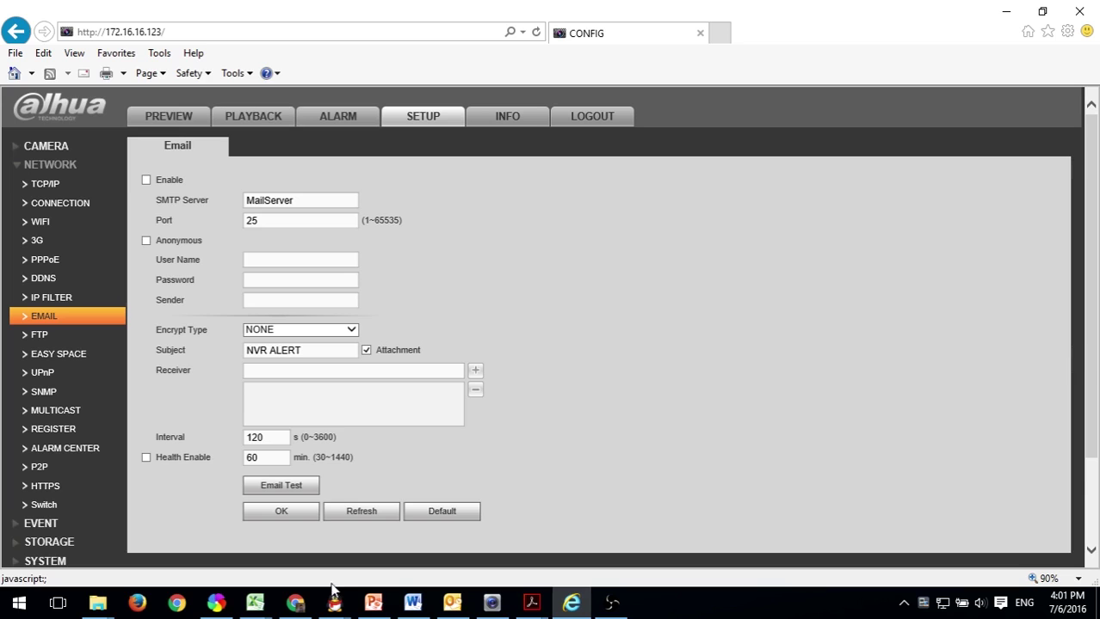
Open Command Prompt and ping smtp.gmail.com, which resolves to 173.194.72.108.
{"action": "left_click", "coordinate": [14, 602]}
{"action": "type", "text": "cmd"}
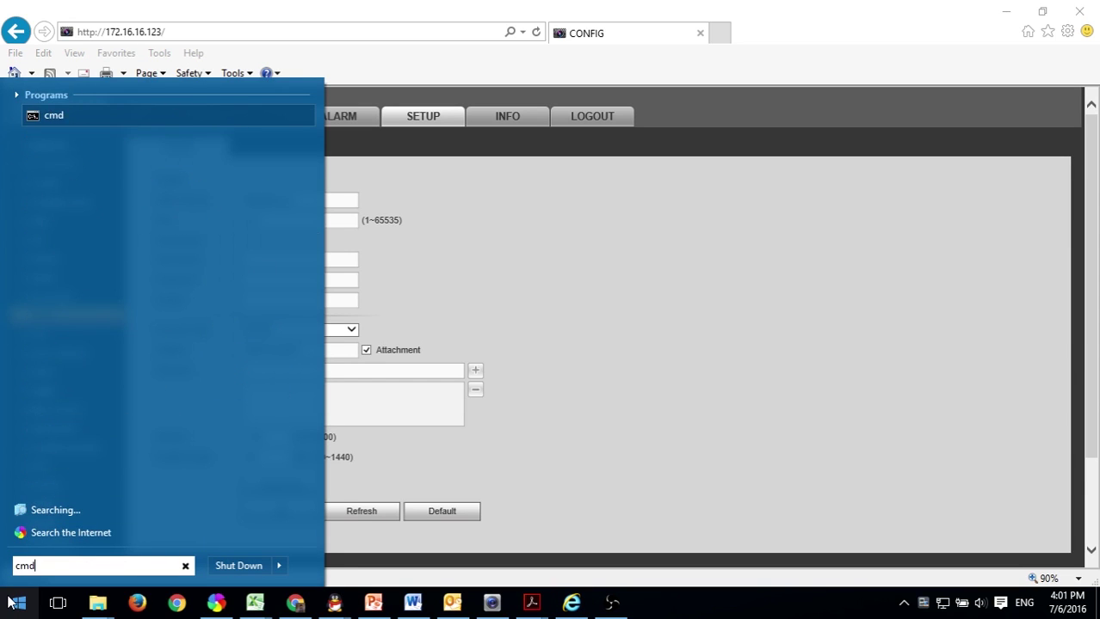
{"action": "key", "text": "Return"}
{"action": "left_click_drag", "start_coordinate": [356, 142], "coordinate": [738, 112]}
{"action": "type", "text": "ping"}
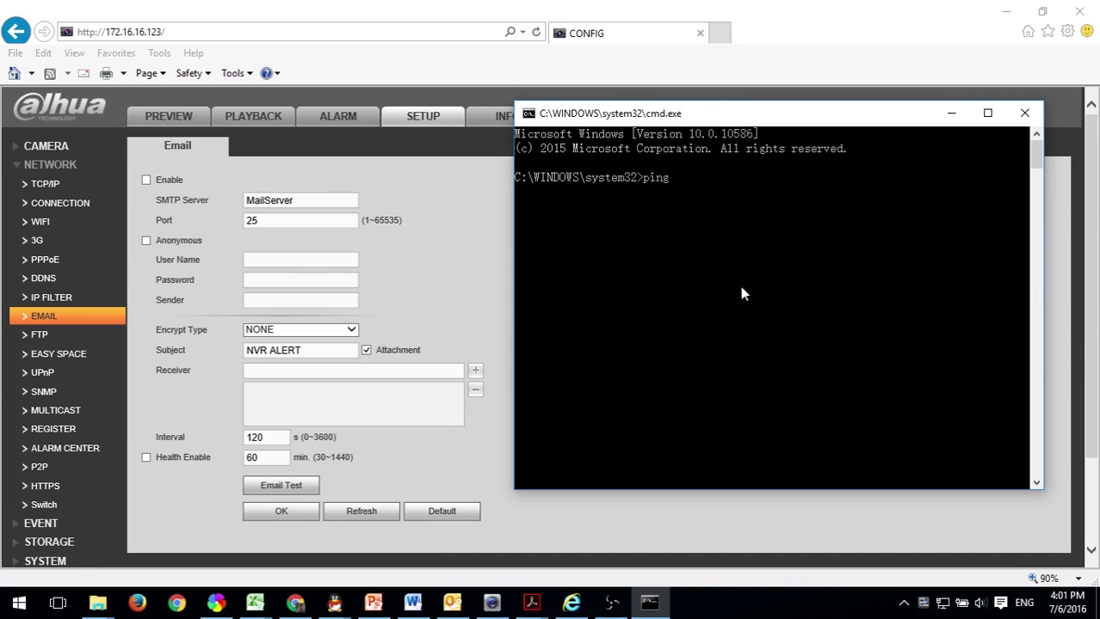
{"action": "type", "text": " smtp.gmail.com"}
{"action": "key", "text": "Return"}
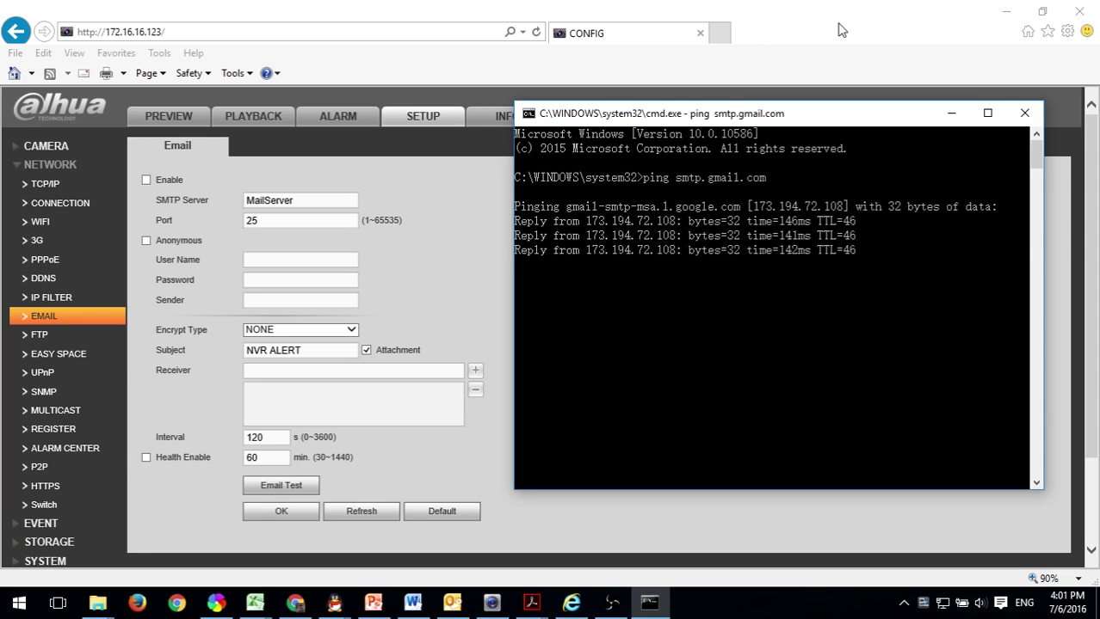
Arrange the Command Prompt and browser windows side by side.
{"action": "left_click_drag", "start_coordinate": [812, 121], "coordinate": [858, 99]}
{"action": "left_click_drag", "start_coordinate": [654, 33], "coordinate": [455, 82]}
{"action": "left_click_drag", "start_coordinate": [860, 92], "coordinate": [839, 104]}
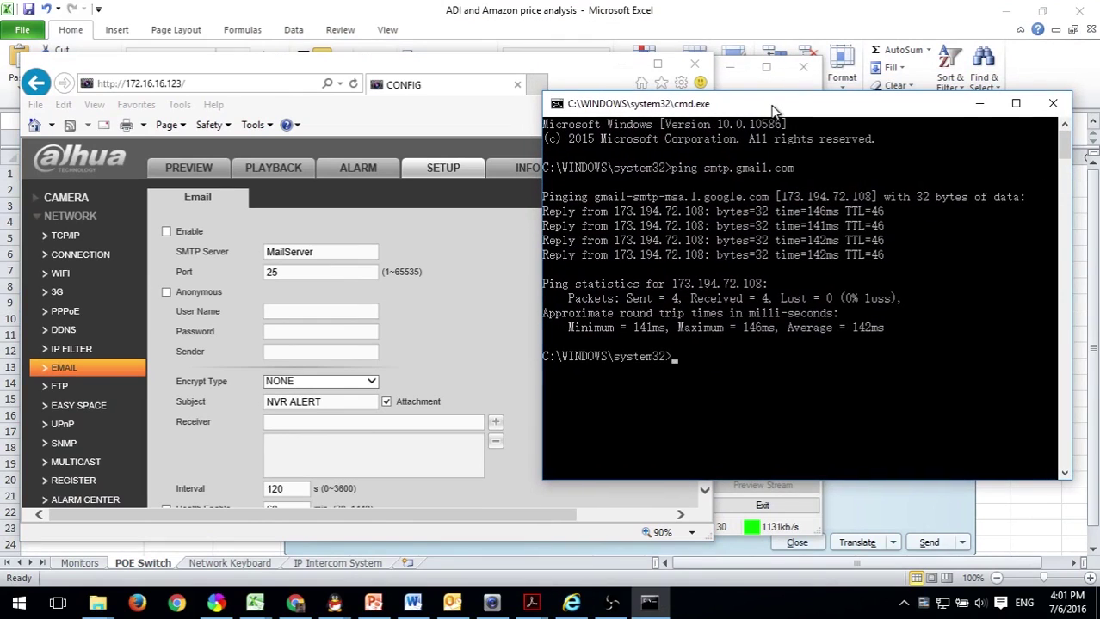
{"action": "left_click_drag", "start_coordinate": [332, 251], "coordinate": [250, 253]}
{"action": "left_click_drag", "start_coordinate": [861, 103], "coordinate": [1028, 100]}
Replace MailServer in the SMTP Server field with 173.194.72.108.
{"action": "left_click", "coordinate": [319, 256]}
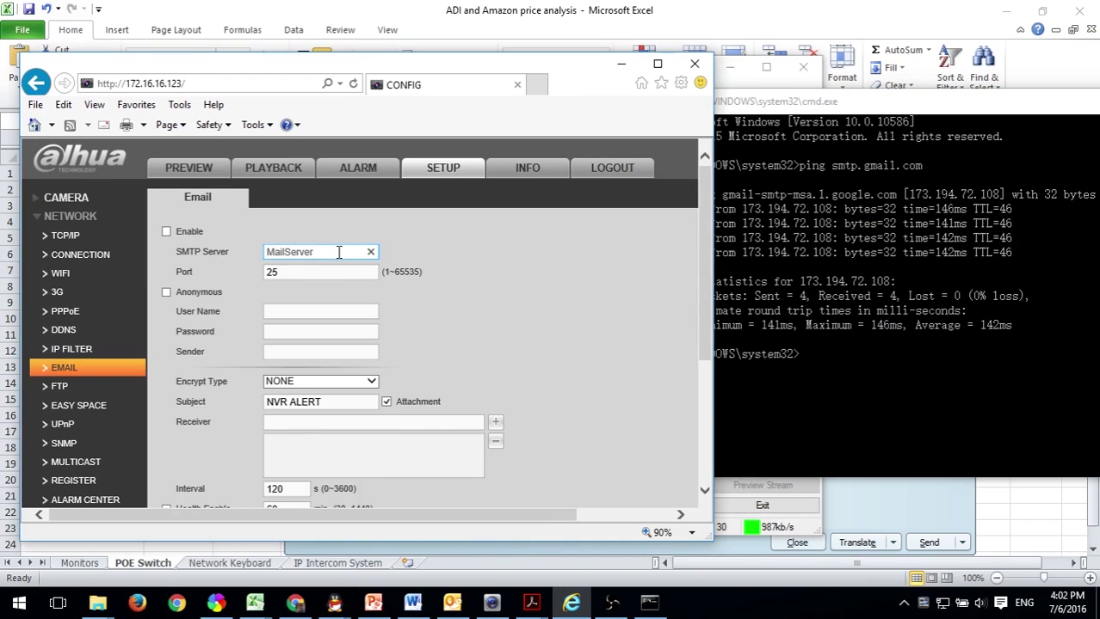
{"action": "left_click_drag", "start_coordinate": [323, 250], "coordinate": [204, 244]}
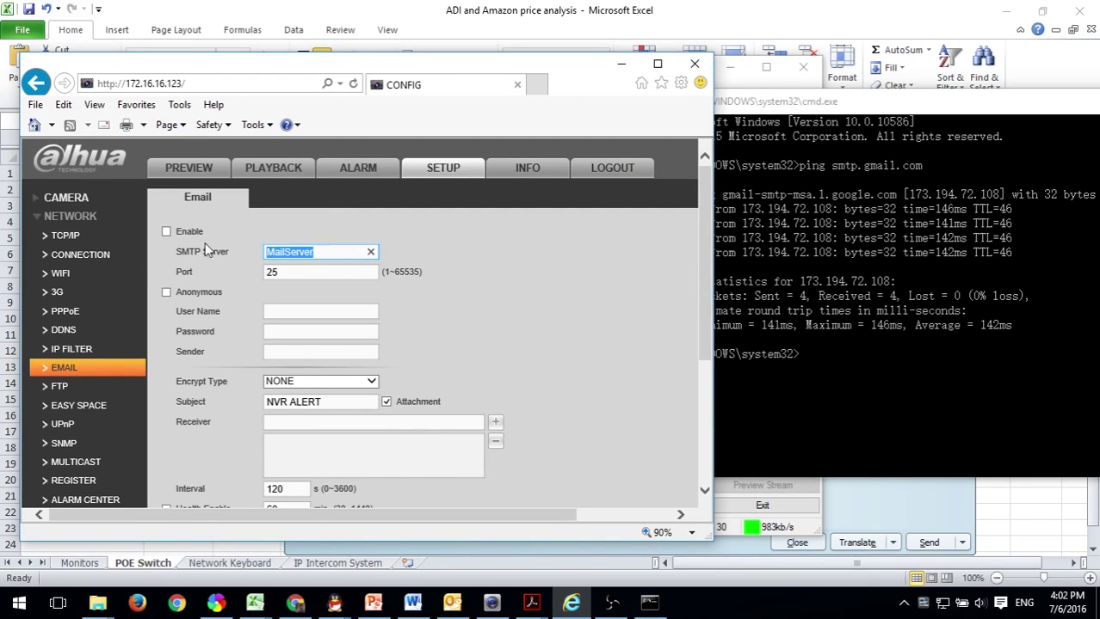
{"action": "type", "text": "173.194"}
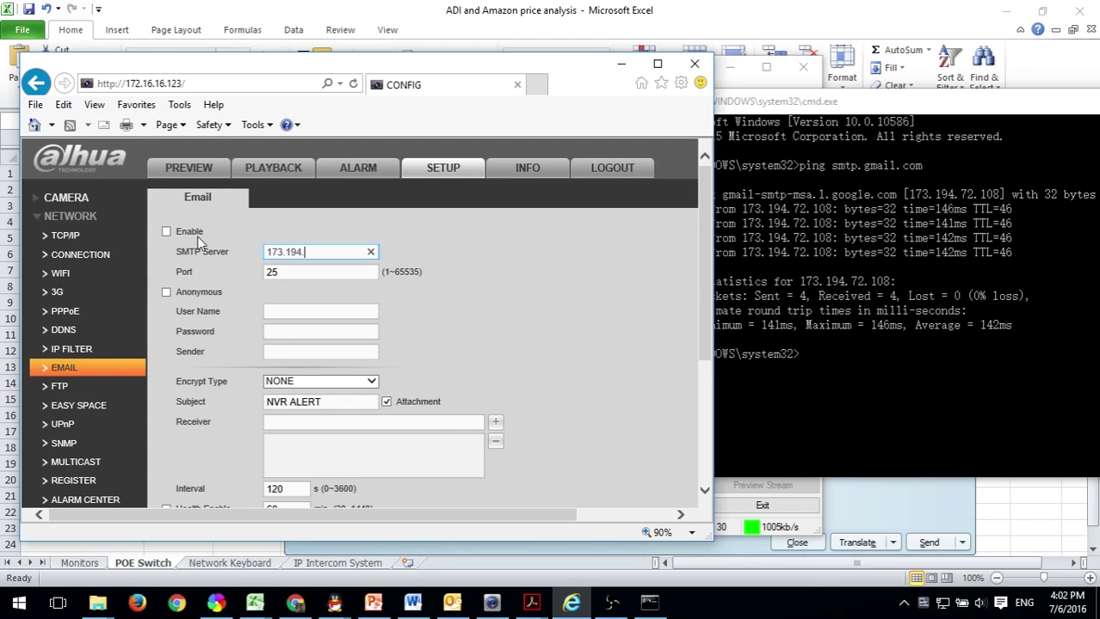
{"action": "type", "text": ".72.108"}
Maximize the browser, enable email alerts and change the port from 25 to 465.
{"action": "left_click", "coordinate": [658, 65]}
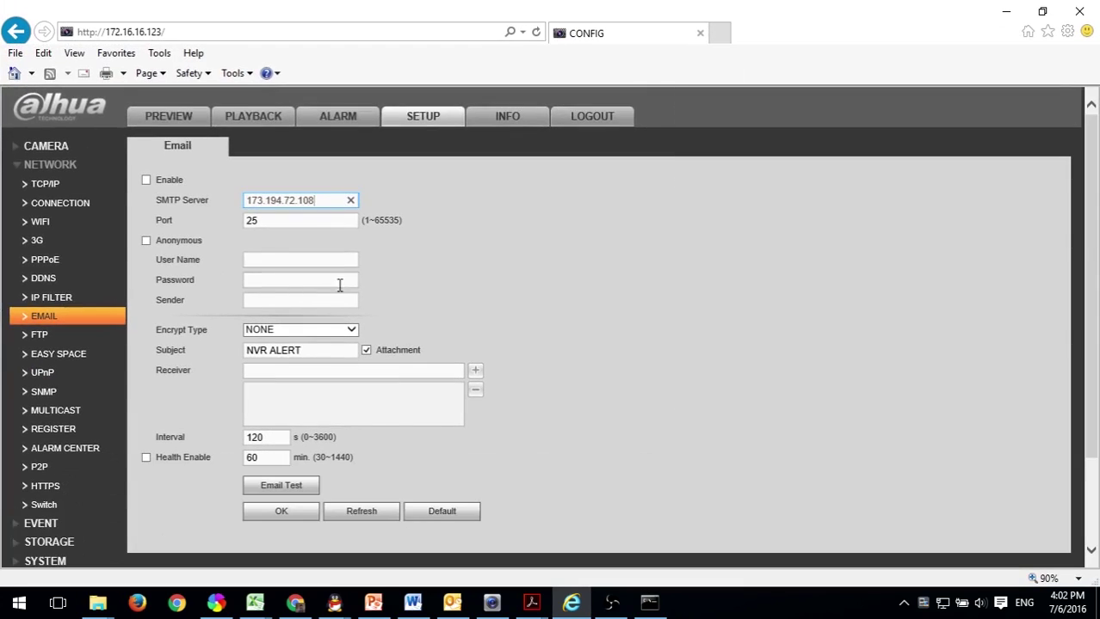
{"action": "left_click", "coordinate": [147, 180]}
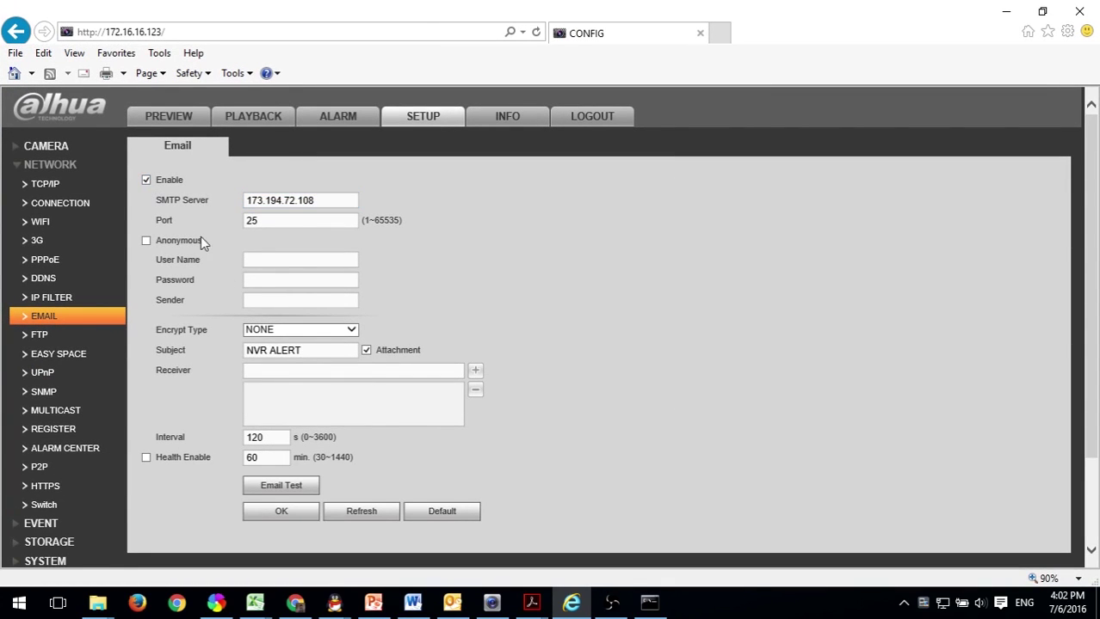
{"action": "left_click_drag", "start_coordinate": [270, 221], "coordinate": [222, 215]}
{"action": "type", "text": "465"}
Enter the Gmail account's user name, password and sender e-mail address.
{"action": "left_click", "coordinate": [246, 262]}
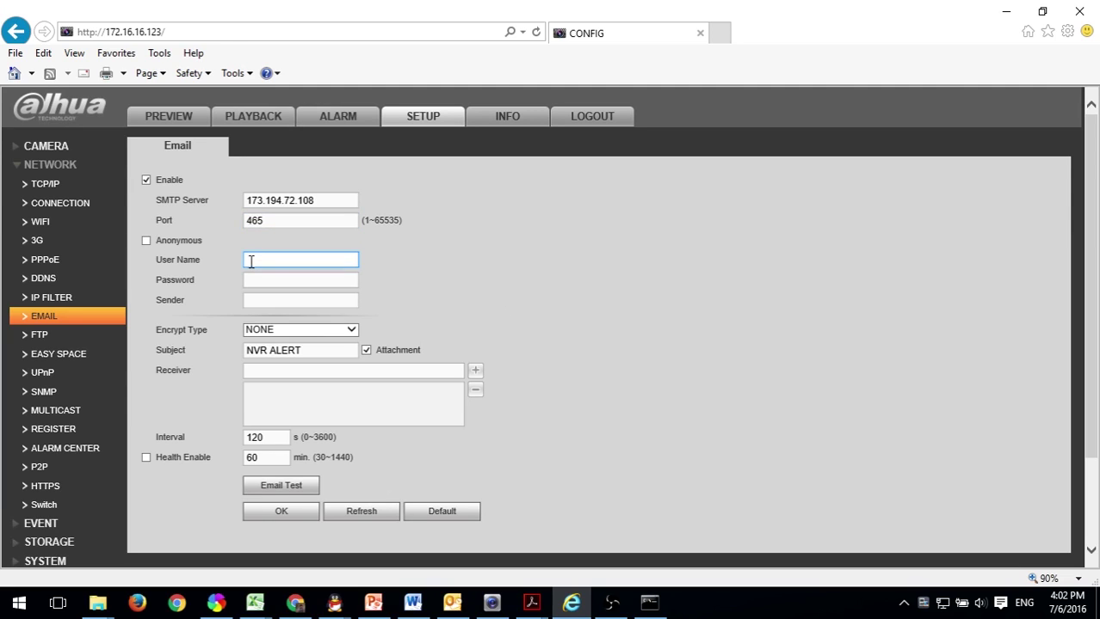
{"action": "key", "text": "Tab"}
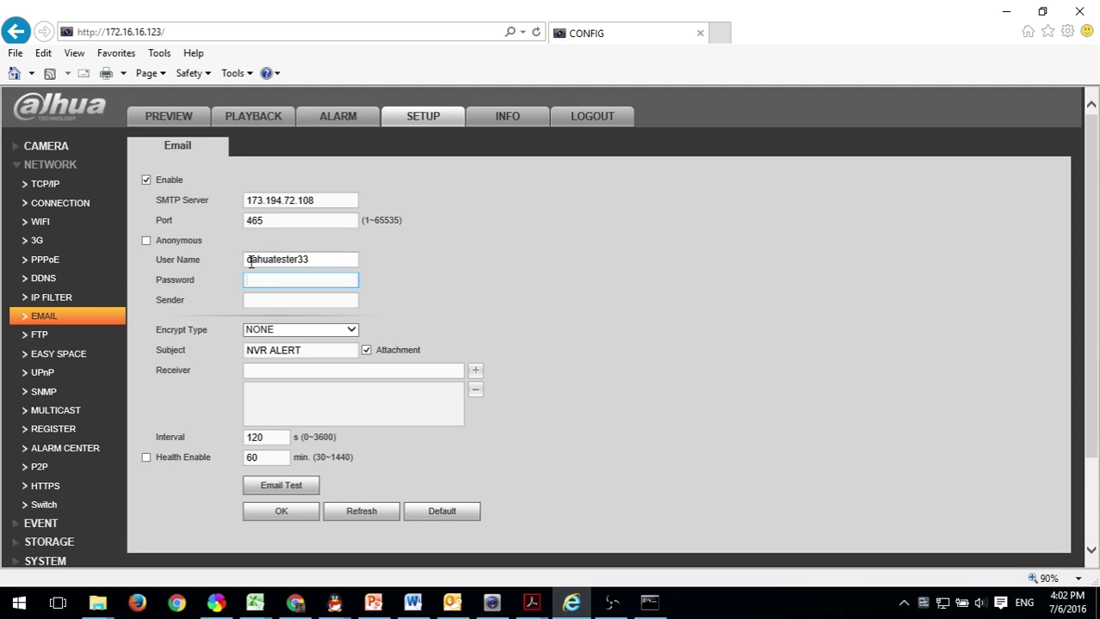
{"action": "key", "text": "Tab"}
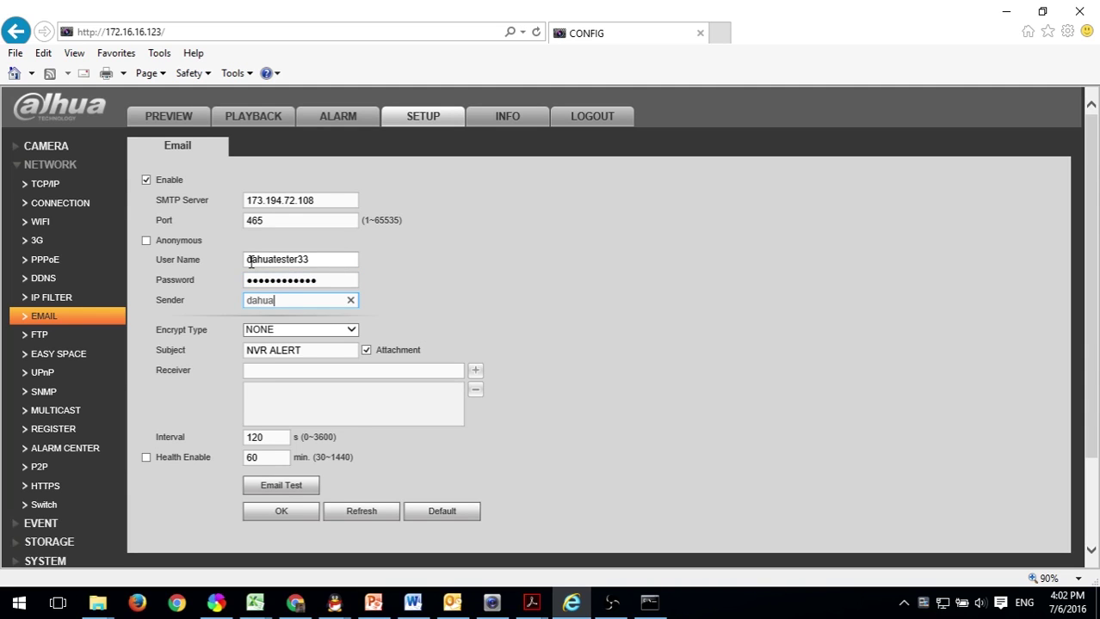
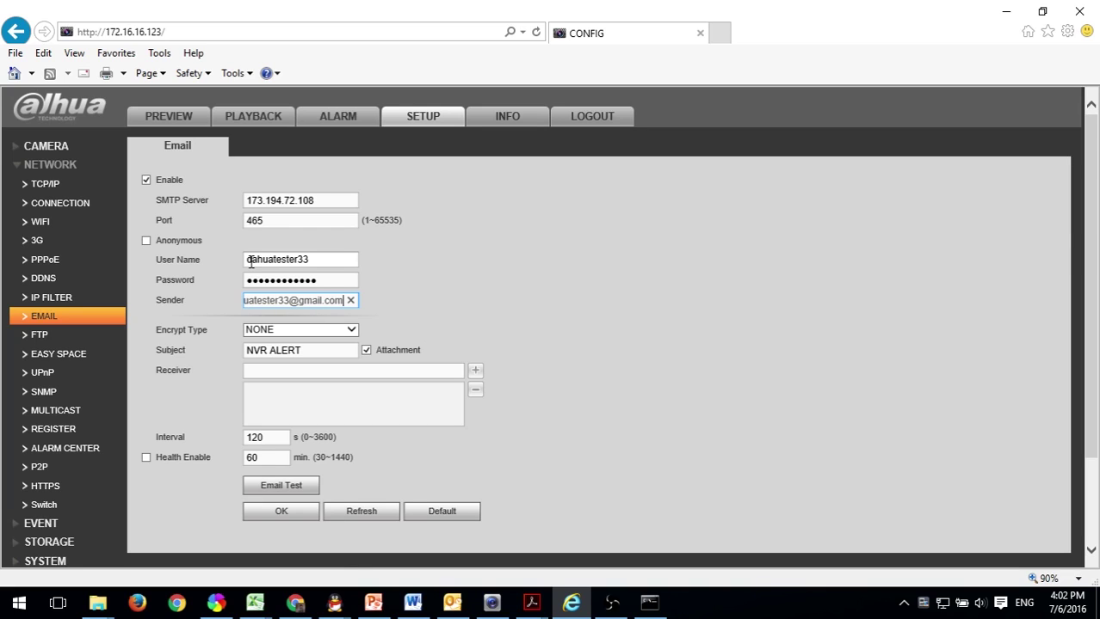
{"action": "key", "text": "Tab"}
{"action": "left_click", "coordinate": [269, 370]}
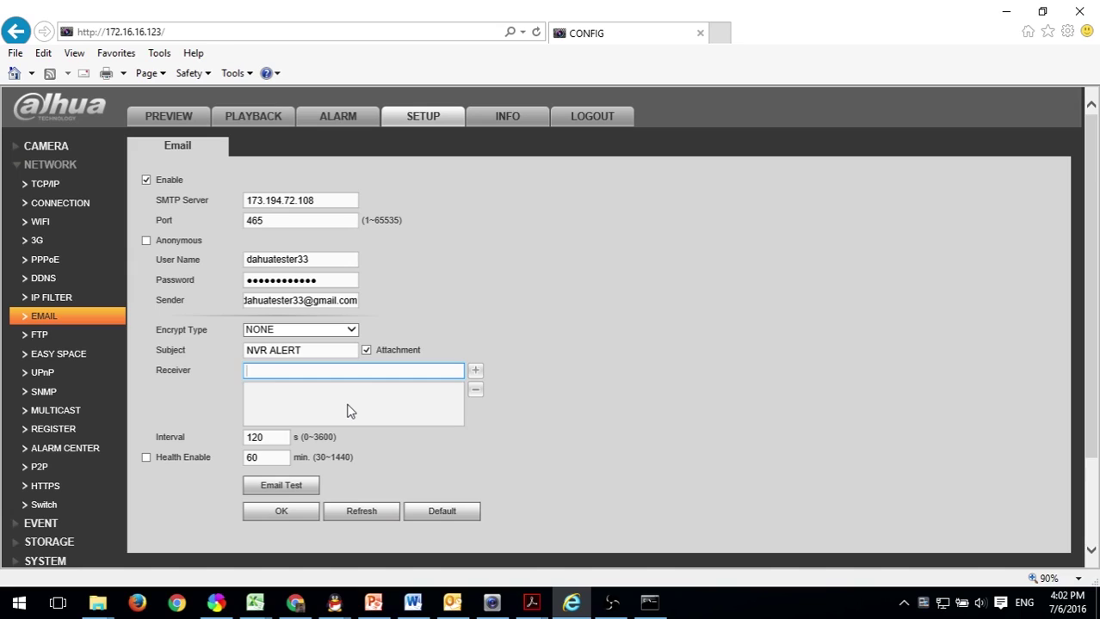
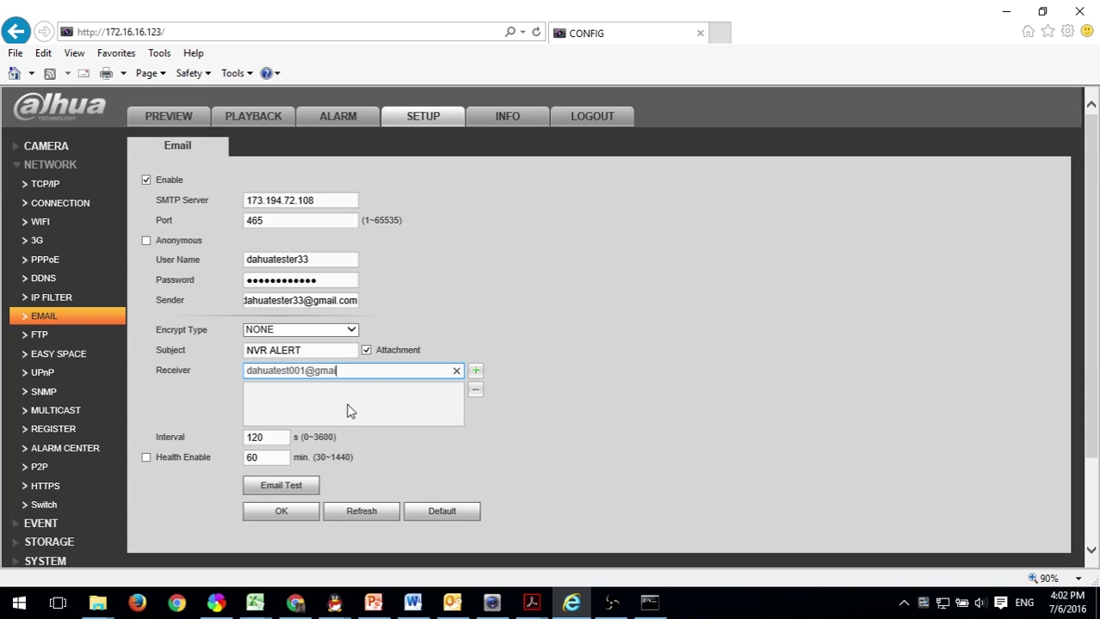
Add a receiver Gmail address to the list, run an email test and save.
{"action": "left_click", "coordinate": [475, 370]}
{"action": "left_click", "coordinate": [271, 486]}
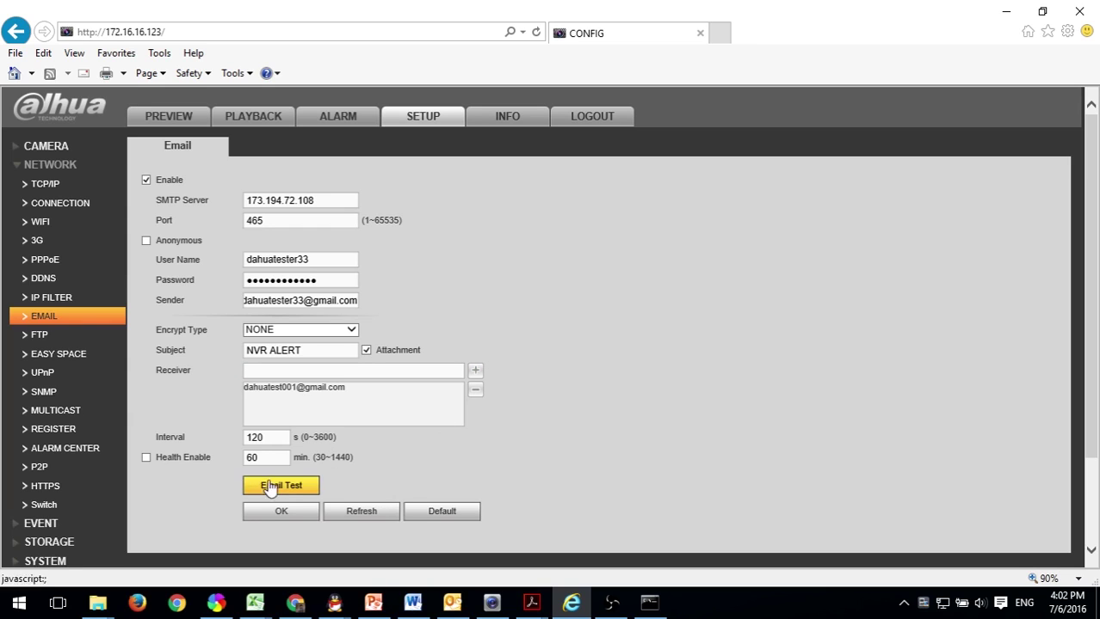
{"action": "left_click", "coordinate": [260, 513]}
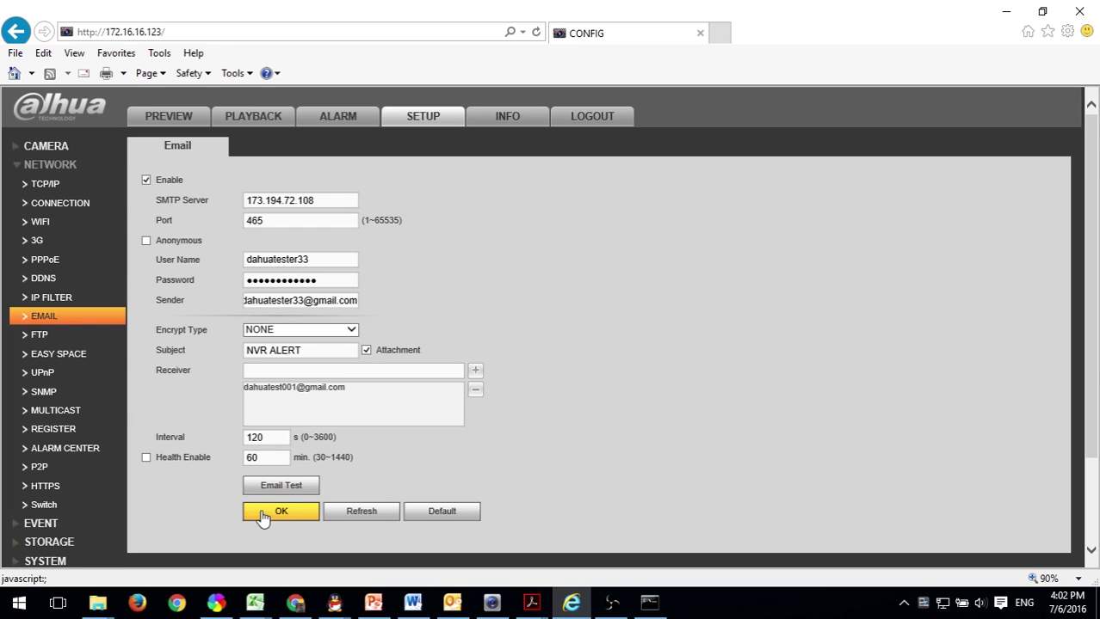
Open the NVR's TCP/IP page and run ipconfig /all in Command Prompt.
{"action": "left_click", "coordinate": [43, 189]}
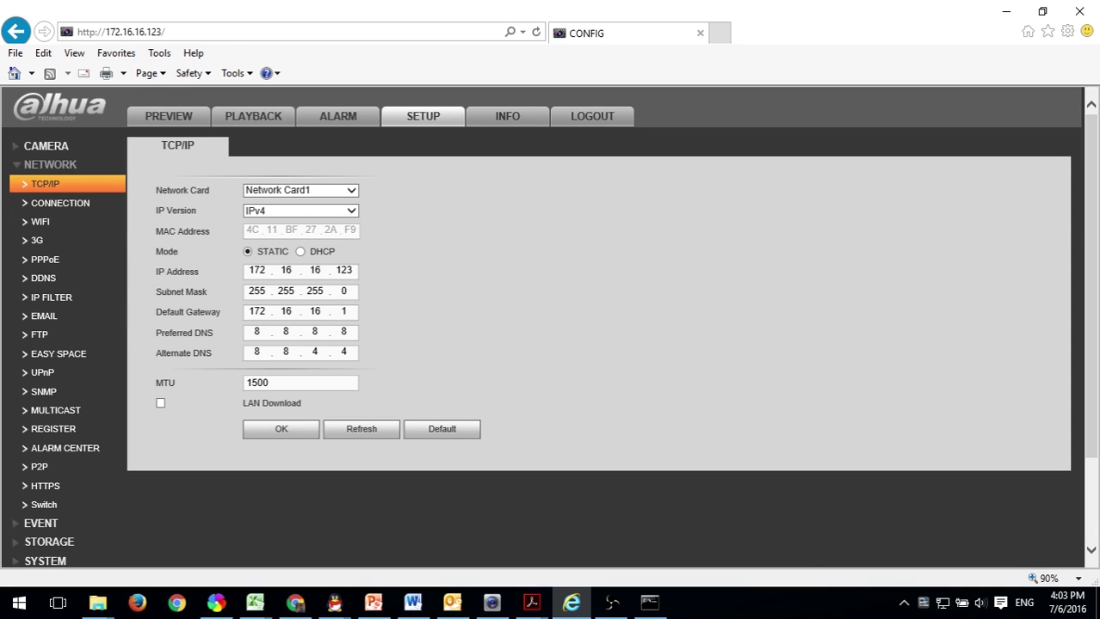
{"action": "left_click", "coordinate": [659, 609]}
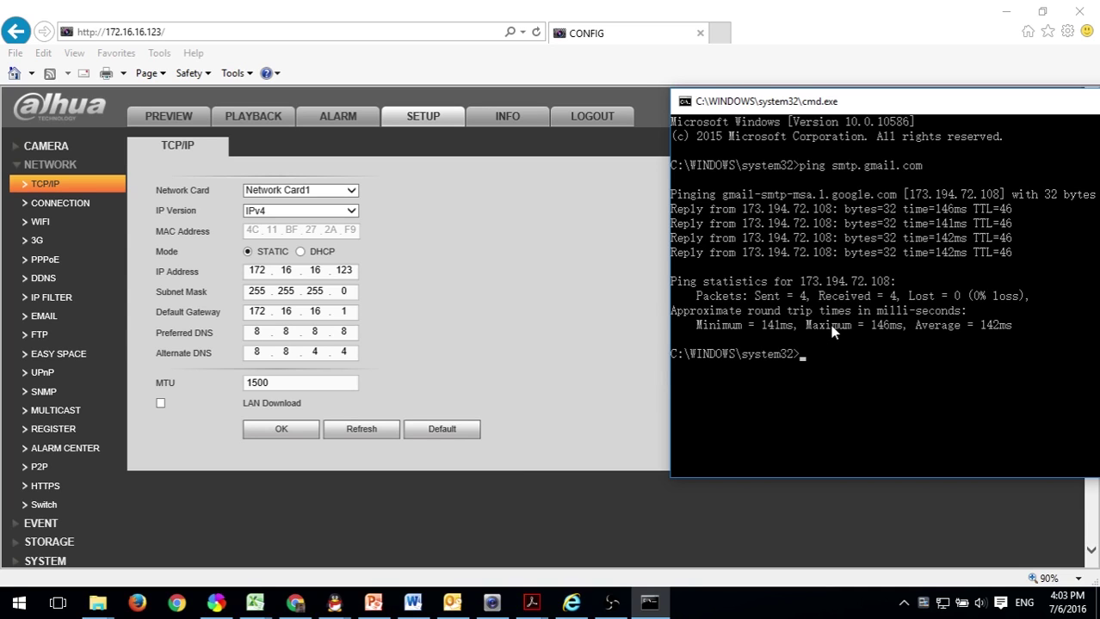
{"action": "type", "text": "ipconfig /all"}
{"action": "key", "text": "Return"}
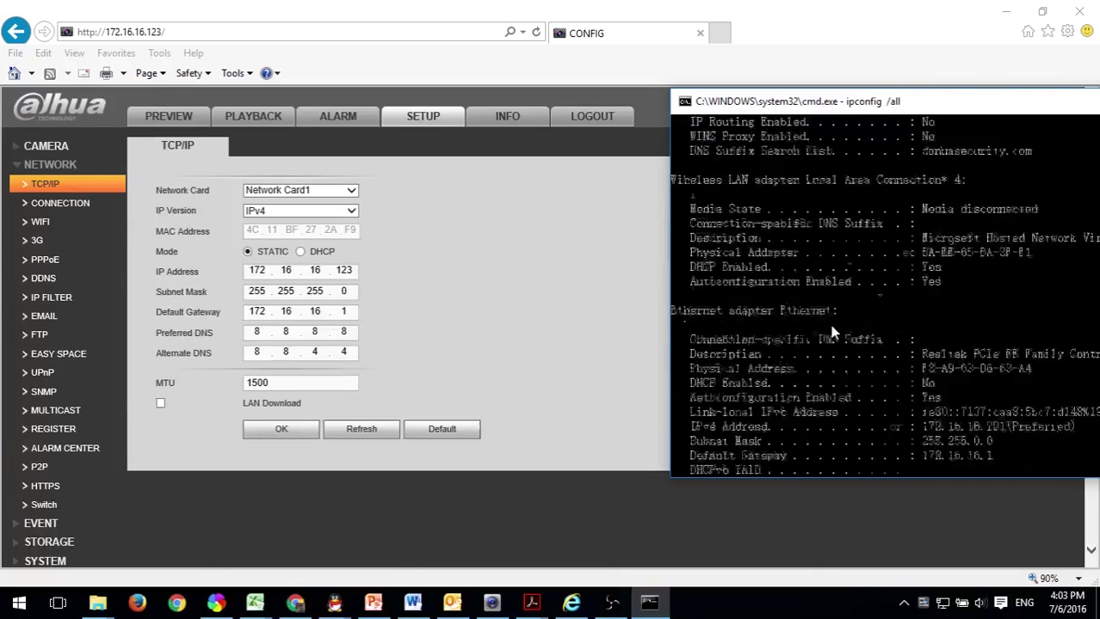
Scroll the ipconfig output to find the Ethernet adapter's DNS server, 10.1.2.80.
{"action": "scroll", "coordinate": [831, 327], "scroll_direction": "up", "scroll_amount": 2}
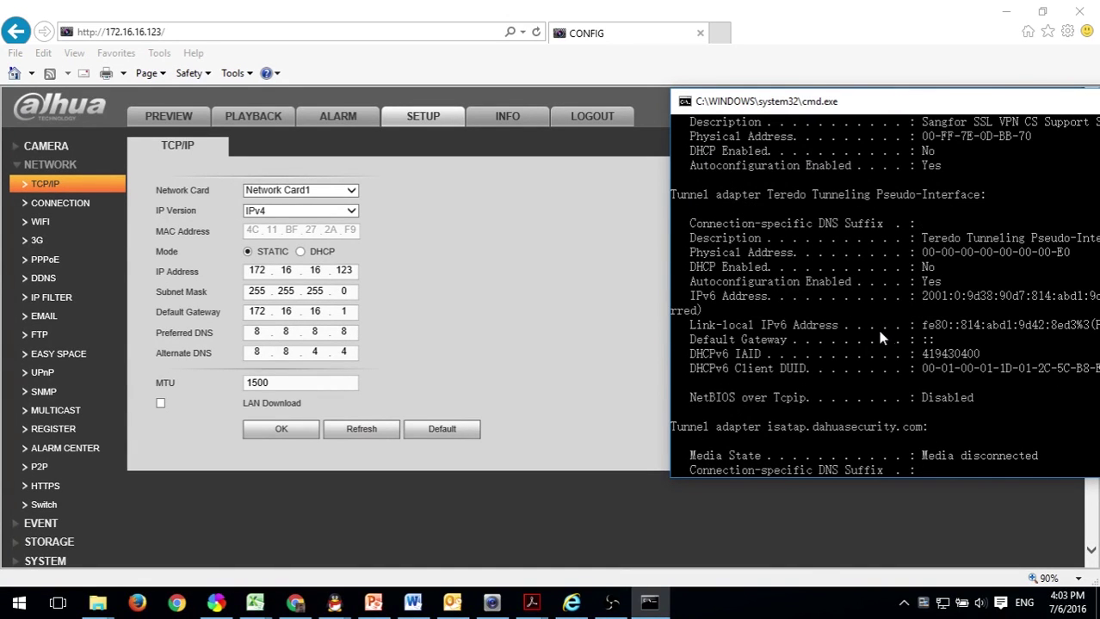
{"action": "scroll", "coordinate": [975, 398], "scroll_direction": "up", "scroll_amount": 5}
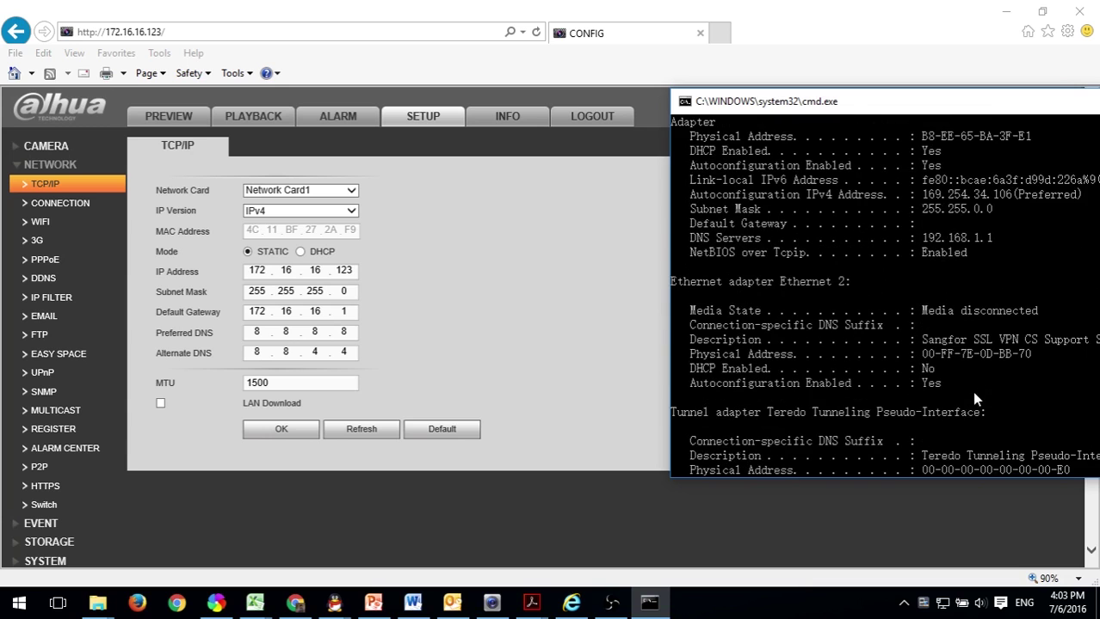
{"action": "scroll", "coordinate": [972, 392], "scroll_direction": "up", "scroll_amount": 2}
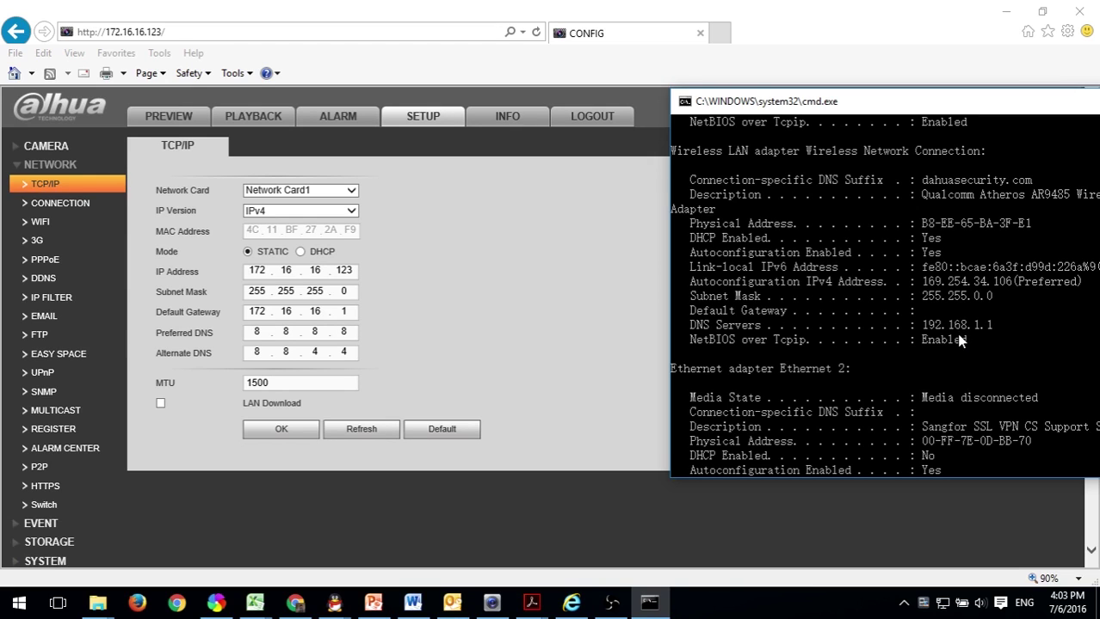
{"action": "scroll", "coordinate": [944, 379], "scroll_direction": "down", "scroll_amount": 2}
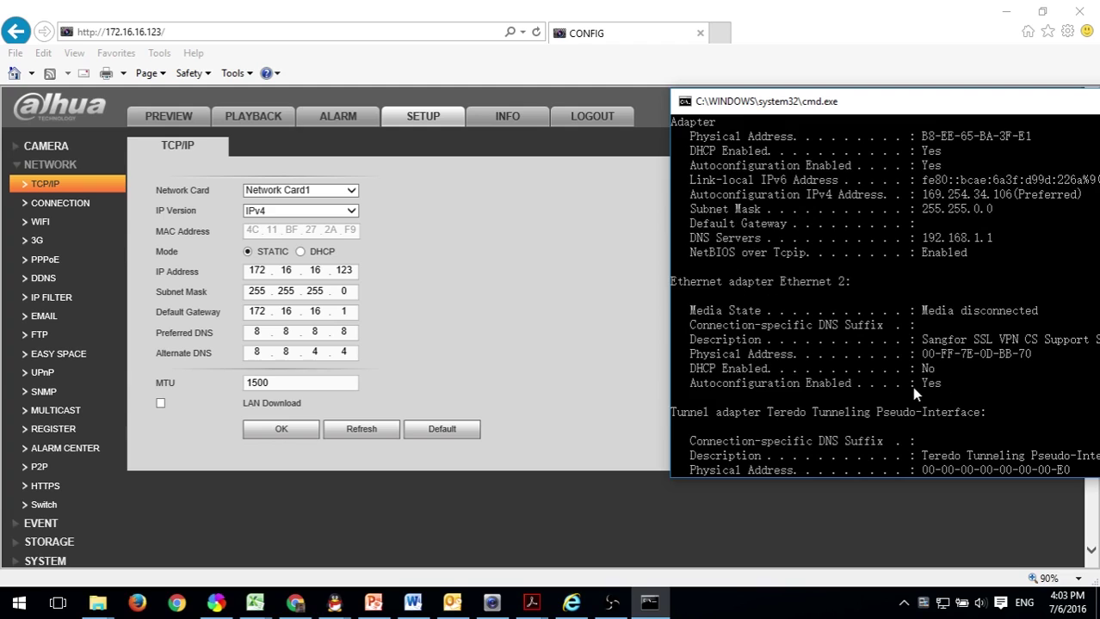
{"action": "scroll", "coordinate": [912, 386], "scroll_direction": "down", "scroll_amount": 6}
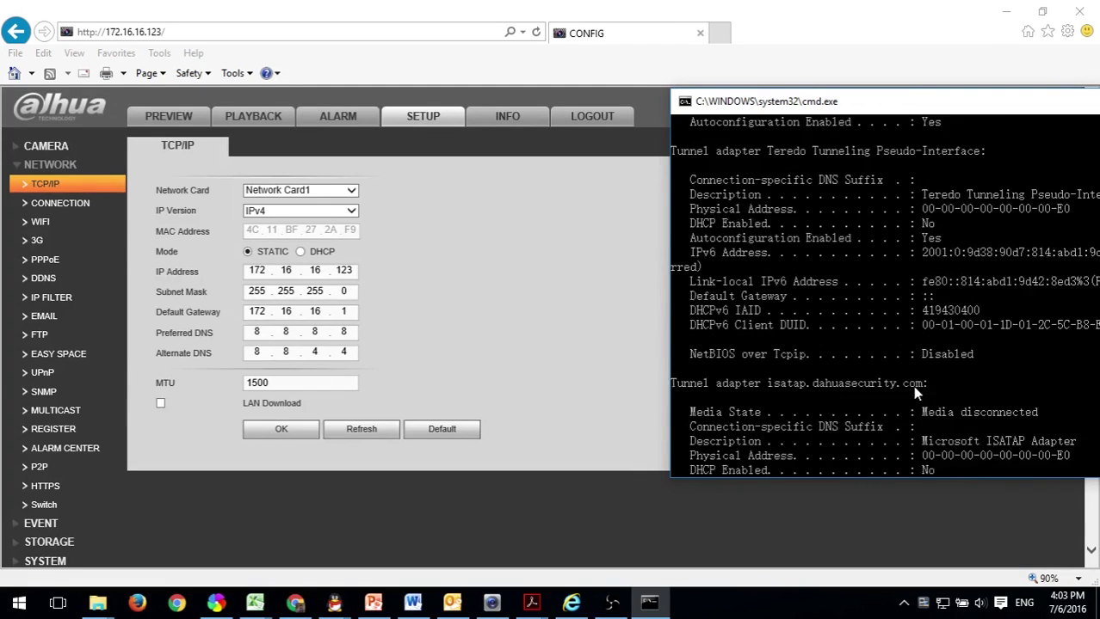
{"action": "scroll", "coordinate": [912, 385], "scroll_direction": "down", "scroll_amount": 2}
{"action": "scroll", "coordinate": [912, 385], "scroll_direction": "up", "scroll_amount": 12}
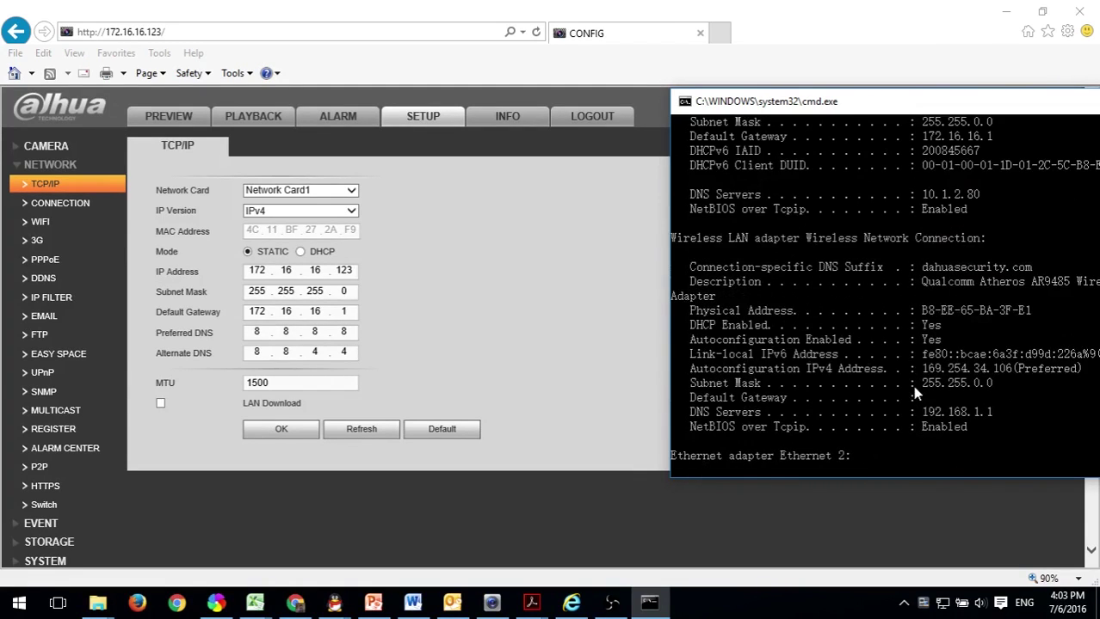
{"action": "scroll", "coordinate": [912, 385], "scroll_direction": "up", "scroll_amount": 1}
{"action": "scroll", "coordinate": [912, 332], "scroll_direction": "up", "scroll_amount": 1}
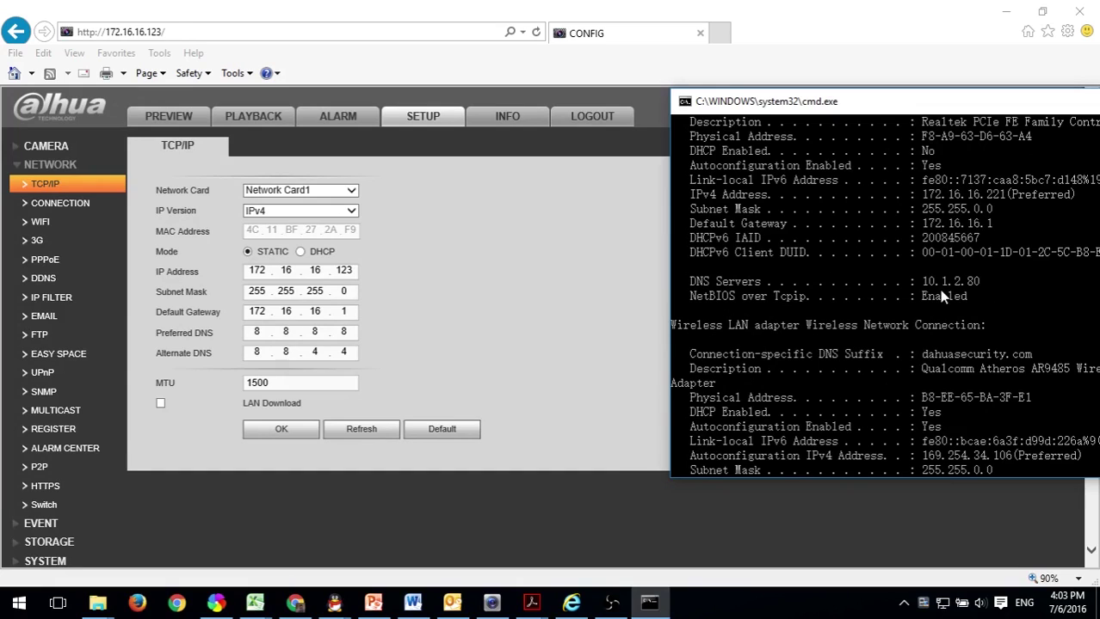
{"action": "scroll", "coordinate": [944, 296], "scroll_direction": "up", "scroll_amount": 1}
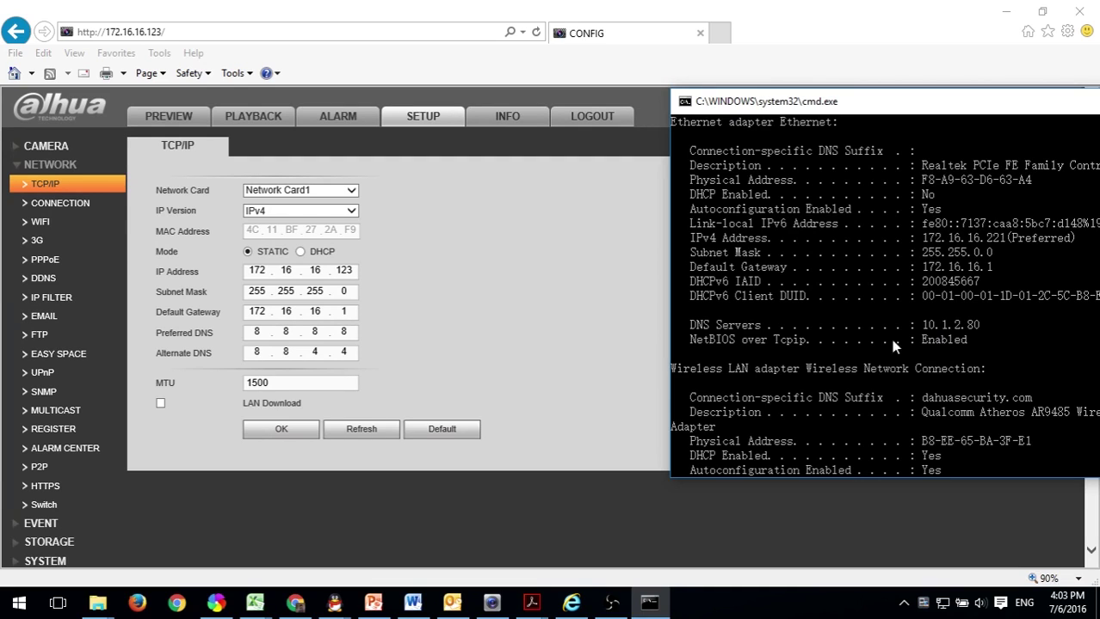
Set the NVR's Preferred DNS to 10.1.2.80, save it, and return to Email.
{"action": "left_click", "coordinate": [445, 383]}
{"action": "left_click_drag", "start_coordinate": [266, 332], "coordinate": [229, 336]}
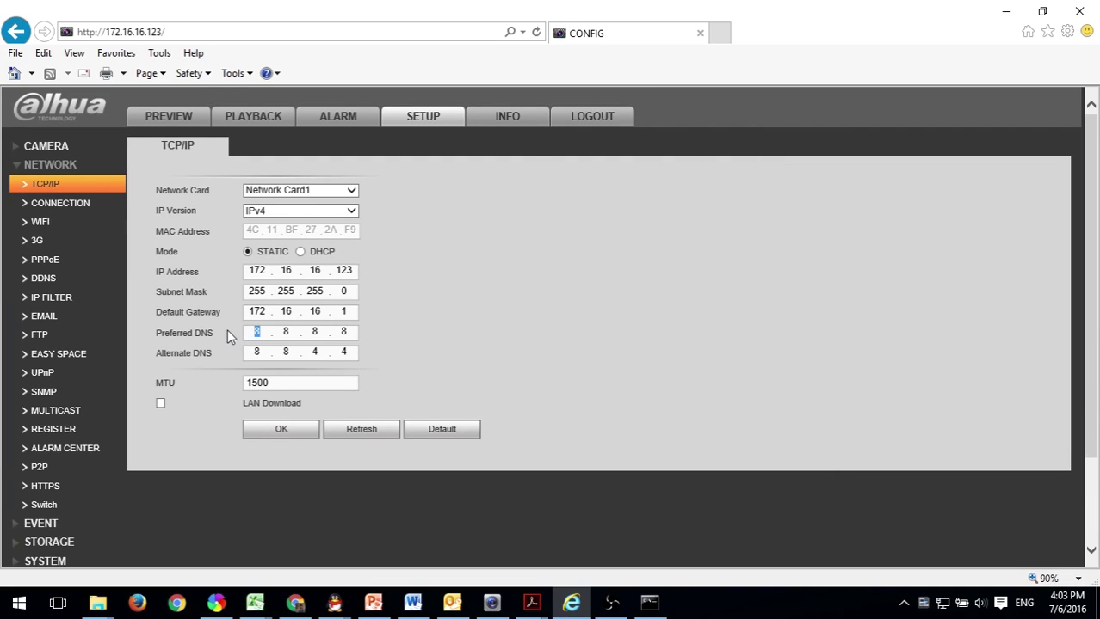
{"action": "type", "text": "10.1.2.80"}
{"action": "left_click", "coordinate": [651, 601]}
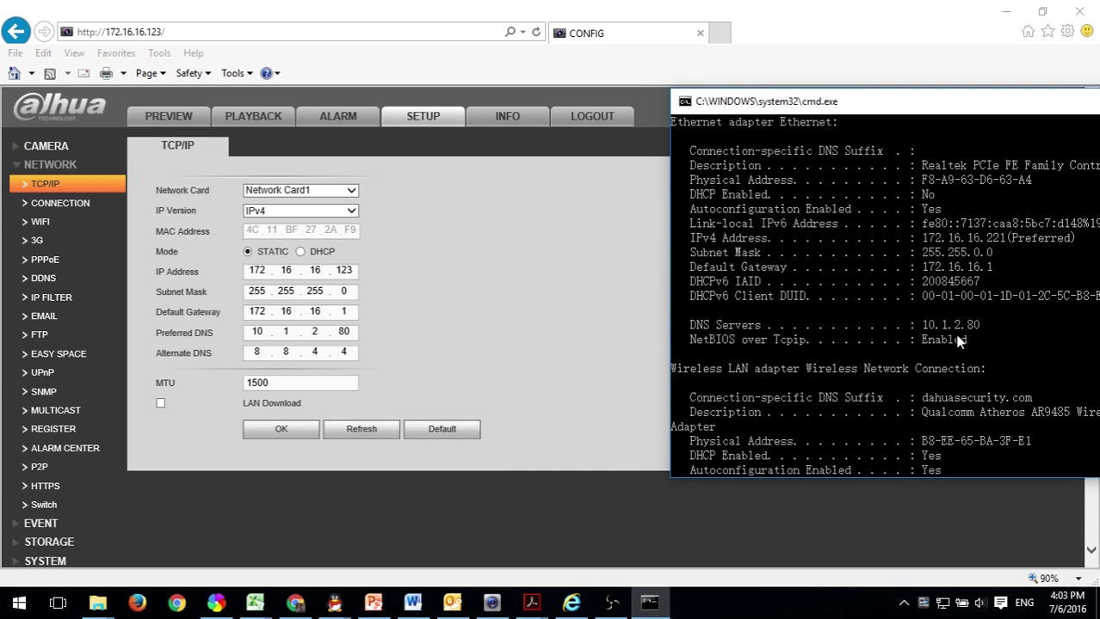
{"action": "left_click", "coordinate": [516, 347]}
{"action": "left_click", "coordinate": [266, 435]}
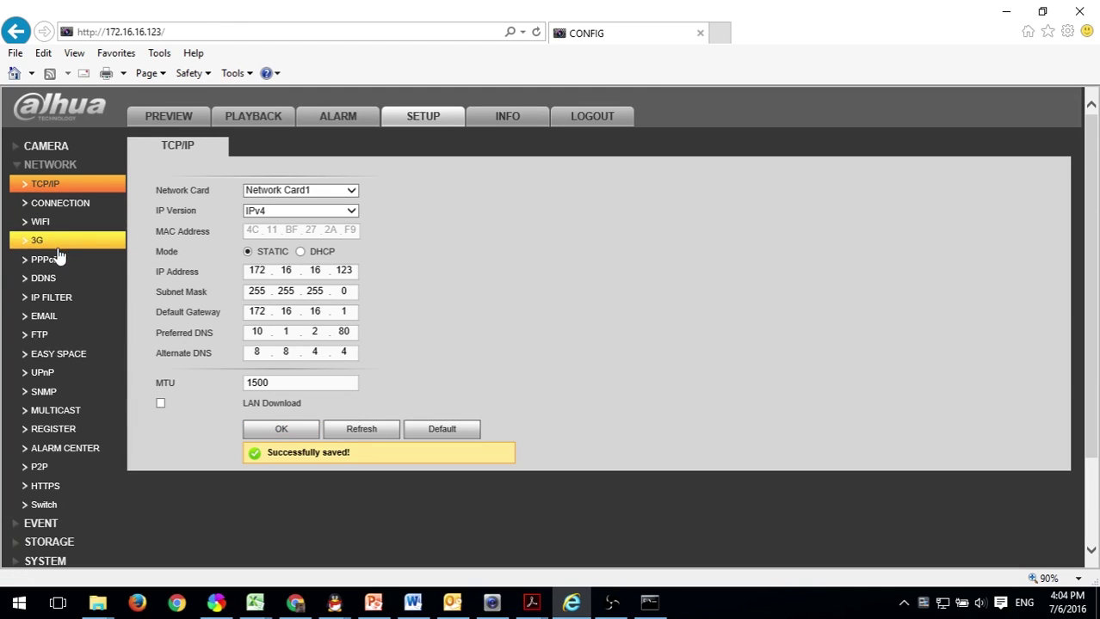
{"action": "left_click", "coordinate": [44, 317]}
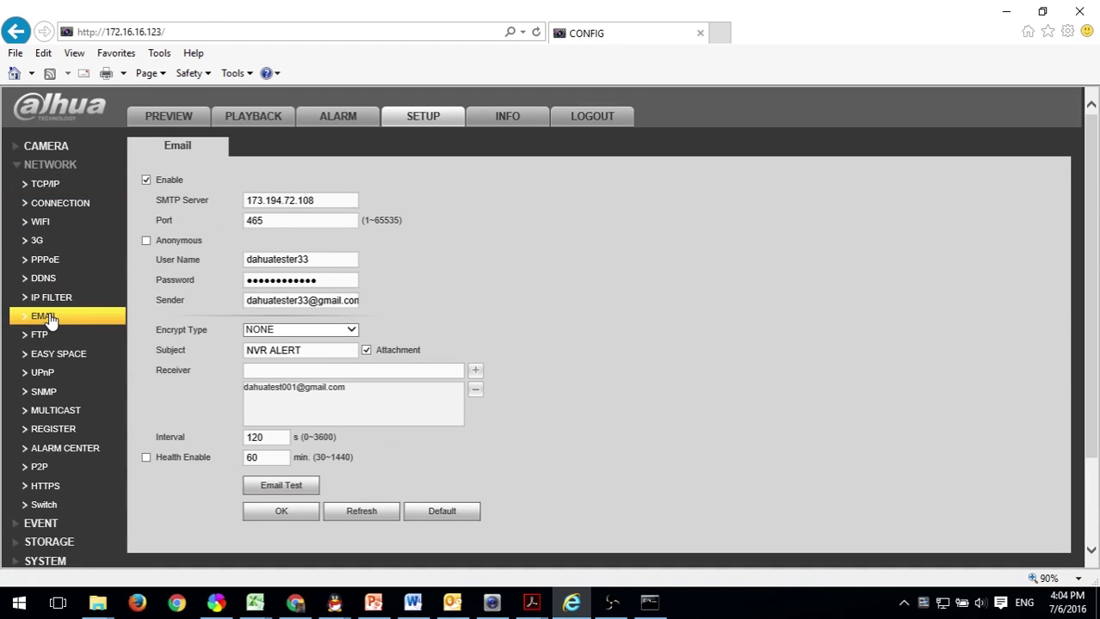
Save the email settings with SMTP 173.194.72.108, port 465 and subject NVR ALERT.
{"action": "left_click", "coordinate": [287, 516]}
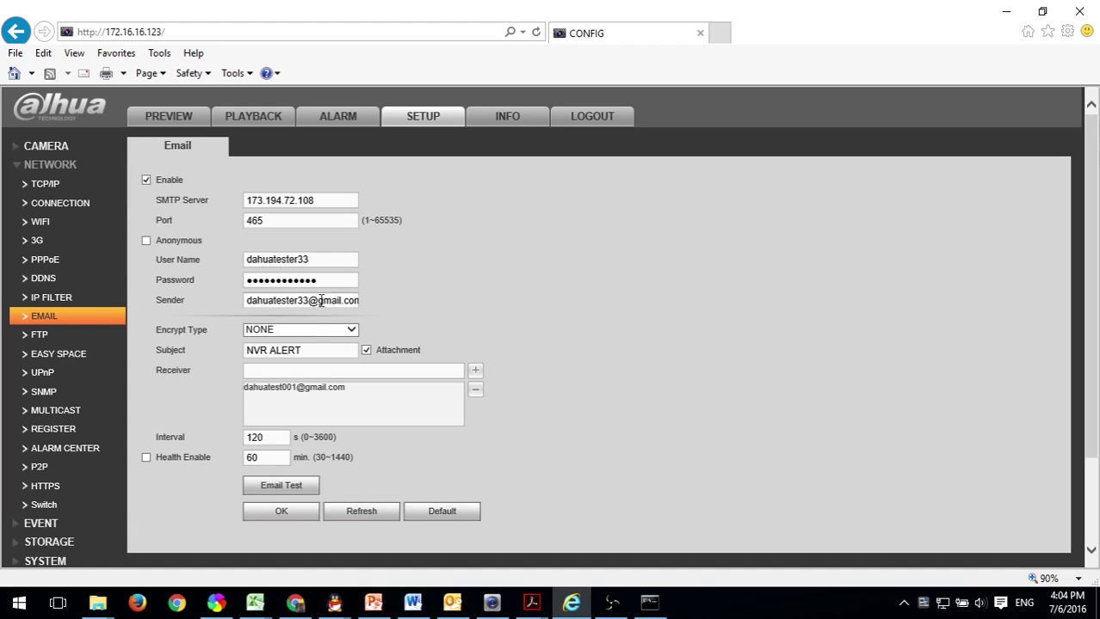
Switch the encryption type to SSL, save, run a successful email test, and log out.
{"action": "left_click", "coordinate": [301, 331]}
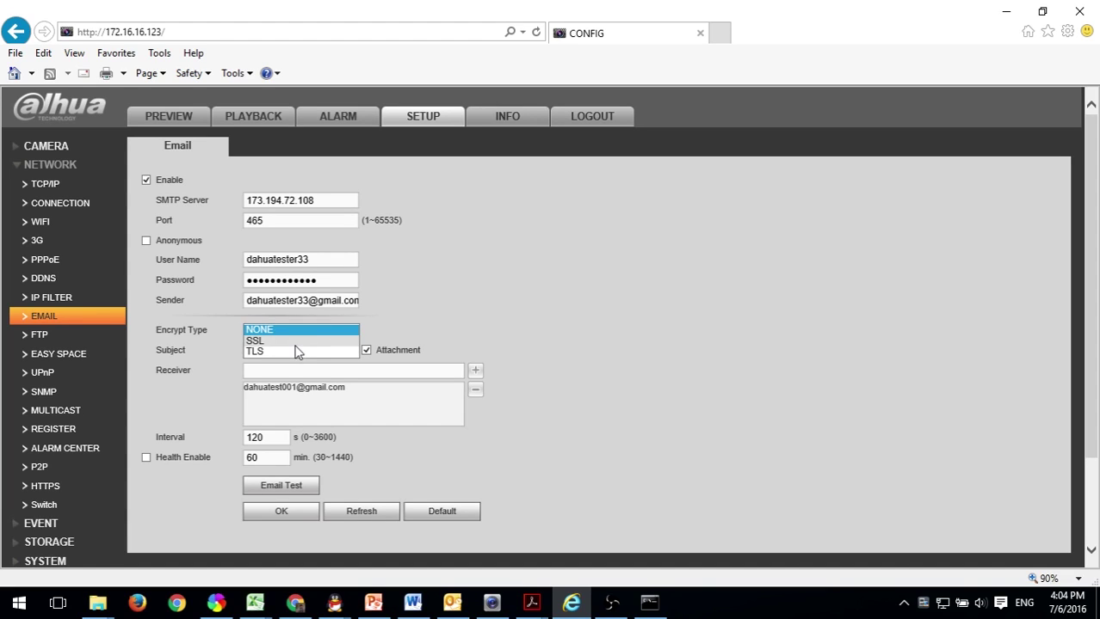
{"action": "left_click", "coordinate": [289, 341]}
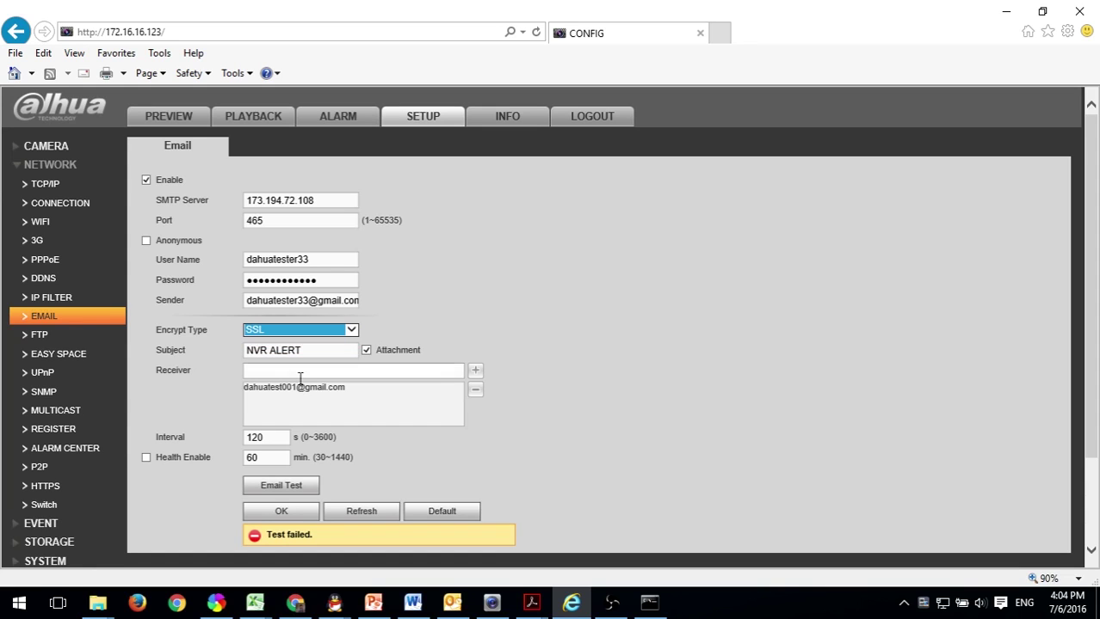
{"action": "left_click", "coordinate": [280, 511]}
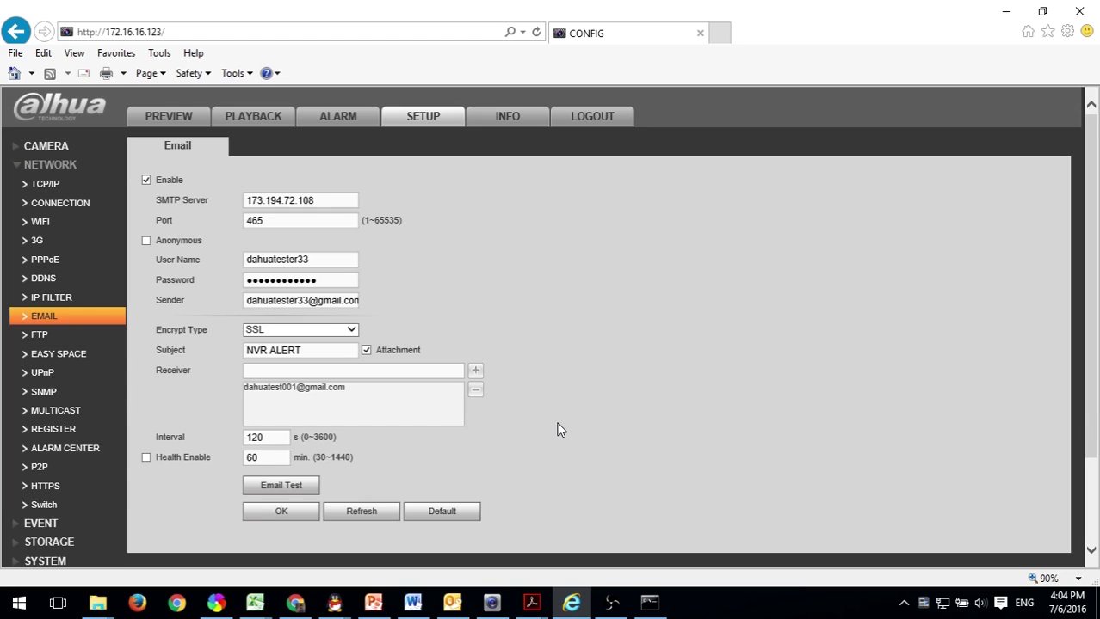
{"action": "left_click", "coordinate": [429, 371]}
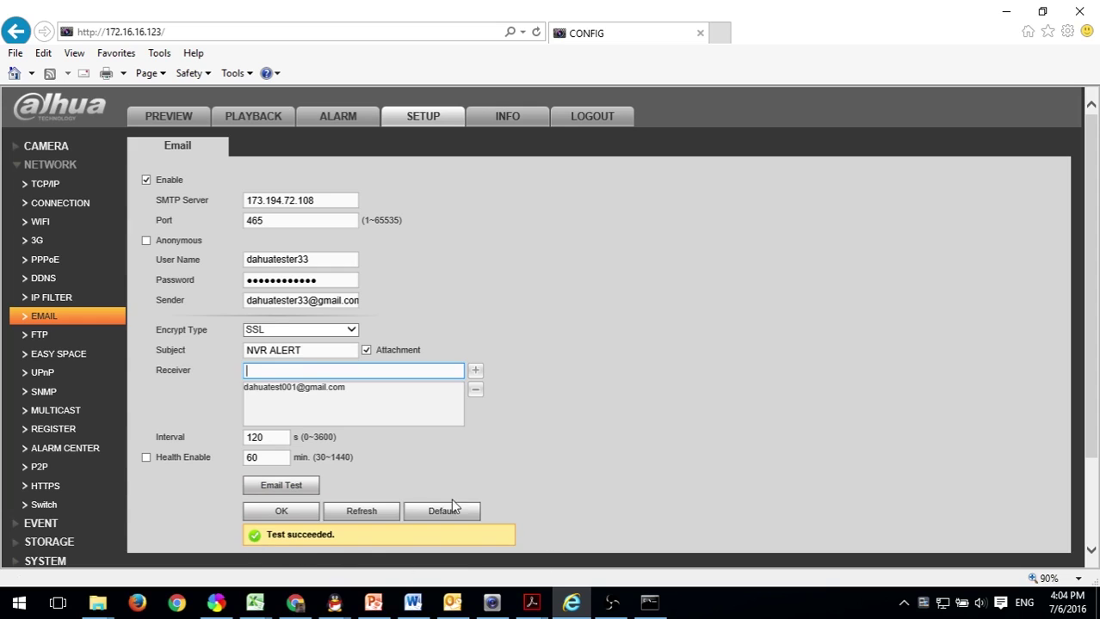
{"action": "left_click", "coordinate": [575, 120]}
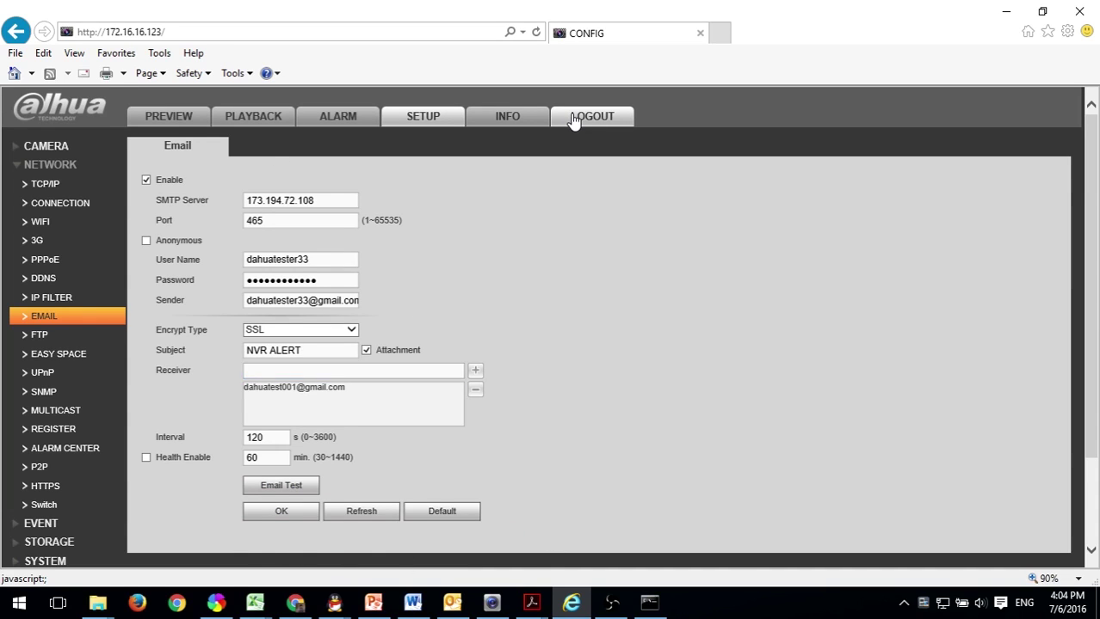